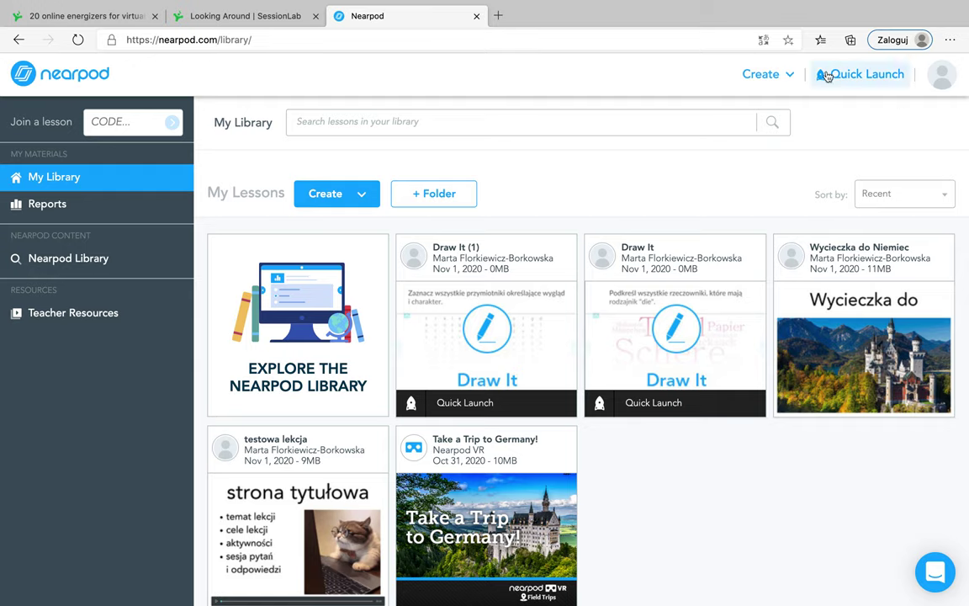
Start a Draw It quick-launch activity and open the computer's file picker for its background image.
{"action": "left_click", "coordinate": [866, 78]}
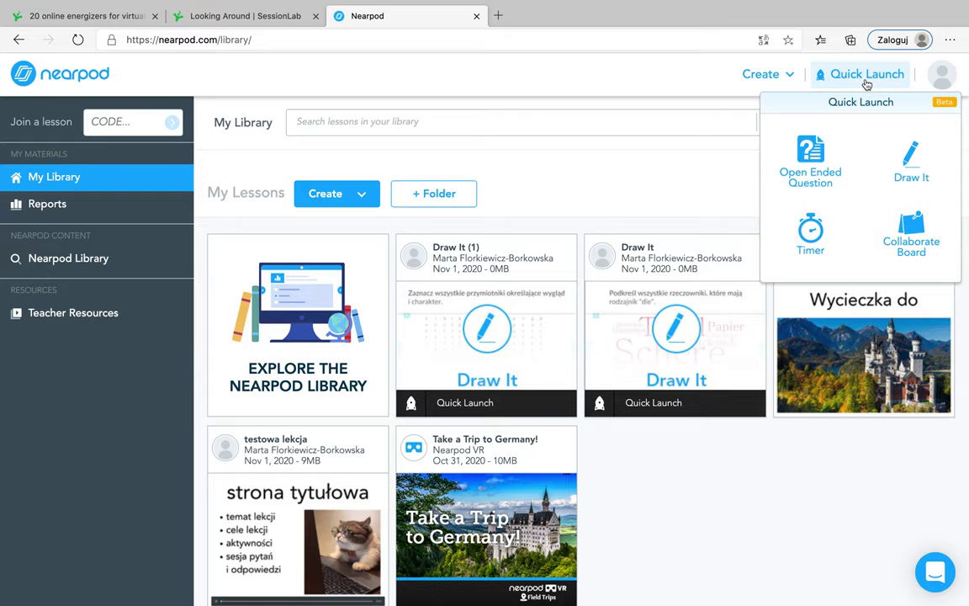
{"action": "left_click", "coordinate": [911, 160]}
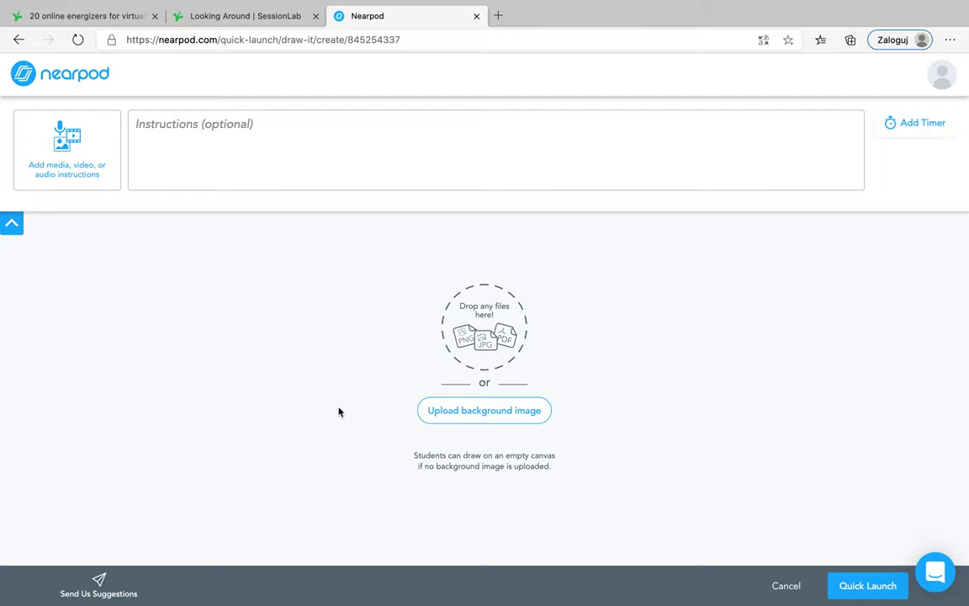
{"action": "left_click", "coordinate": [528, 420]}
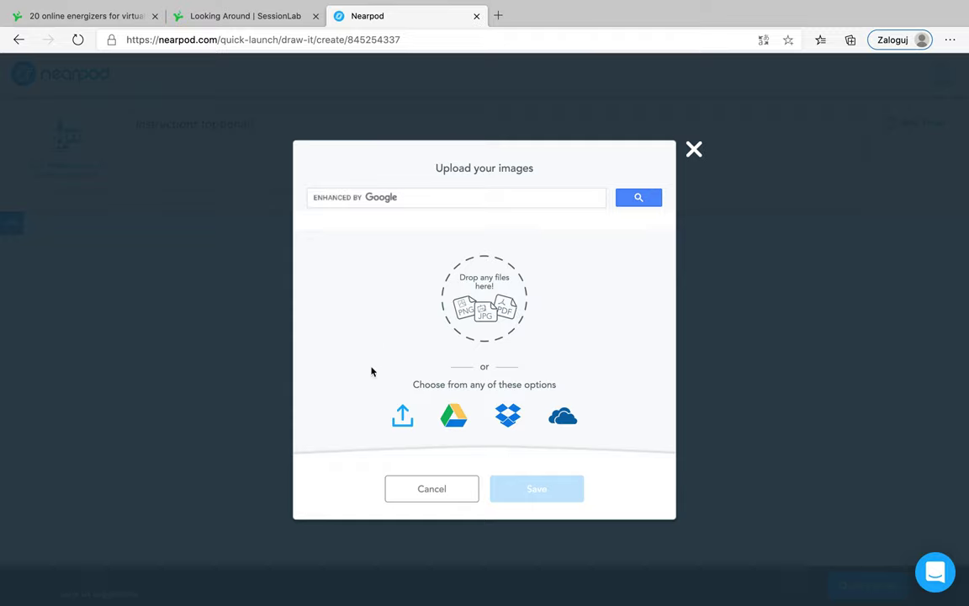
{"action": "left_click", "coordinate": [403, 420]}
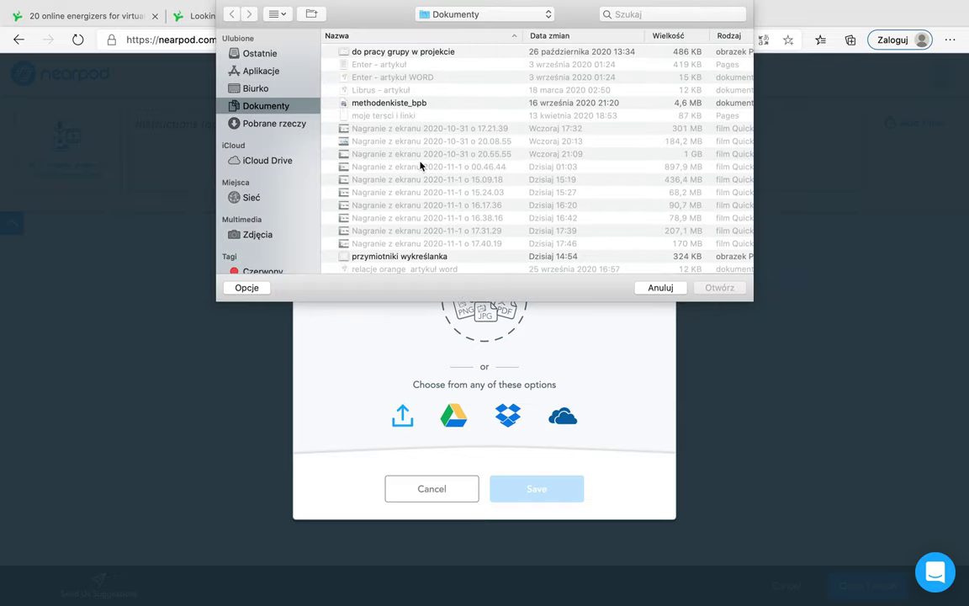
Upload "angielski - brakujące litery.jpg" from the Pobrane rzeczy folder as the background and shift the worksheet upward on the canvas.
{"action": "scroll", "coordinate": [421, 166], "scroll_direction": "down", "scroll_amount": 5}
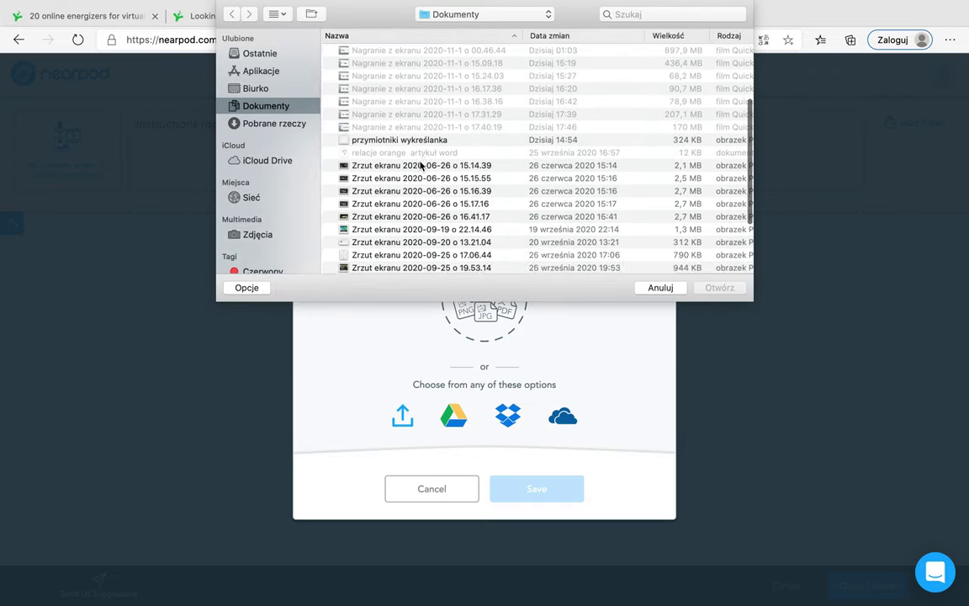
{"action": "scroll", "coordinate": [416, 164], "scroll_direction": "down", "scroll_amount": 1}
{"action": "left_click", "coordinate": [290, 126]}
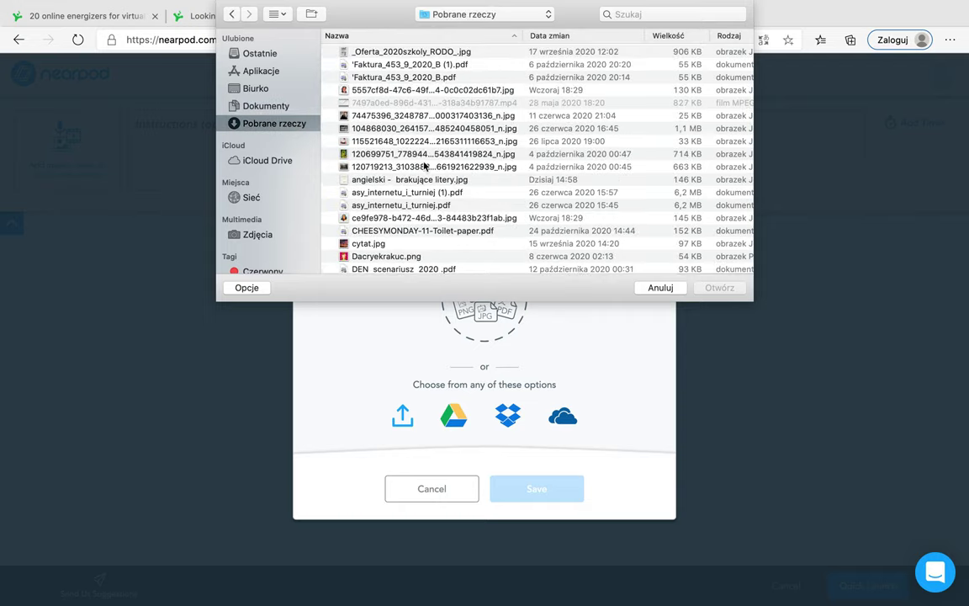
{"action": "scroll", "coordinate": [412, 210], "scroll_direction": "down", "scroll_amount": 7}
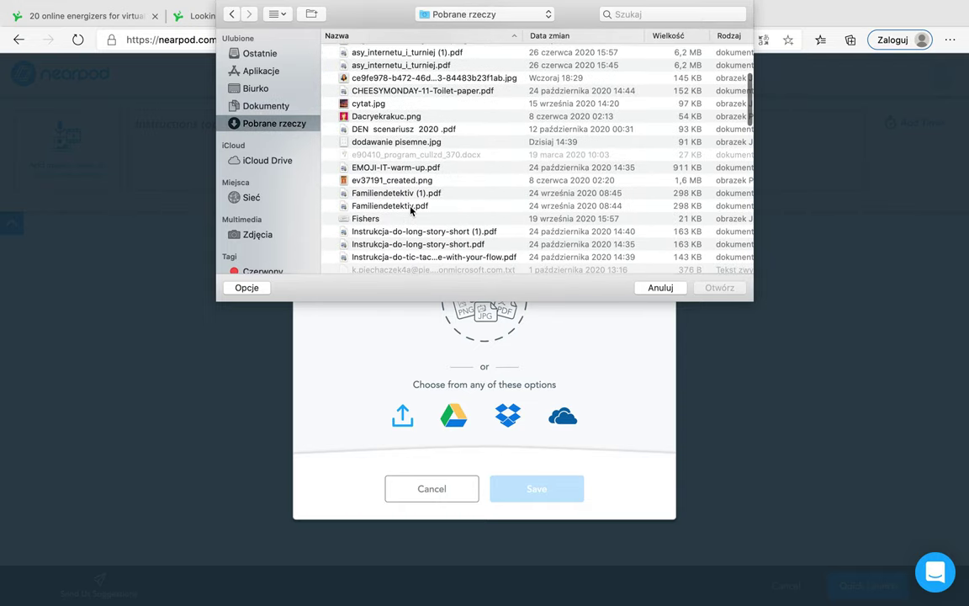
{"action": "scroll", "coordinate": [412, 211], "scroll_direction": "down", "scroll_amount": 3}
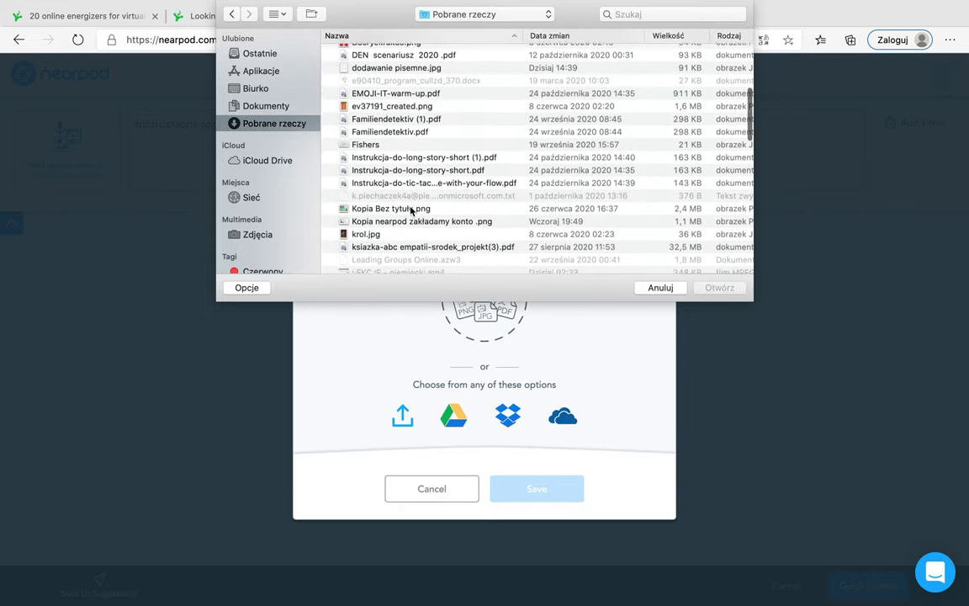
{"action": "scroll", "coordinate": [412, 210], "scroll_direction": "up", "scroll_amount": 9}
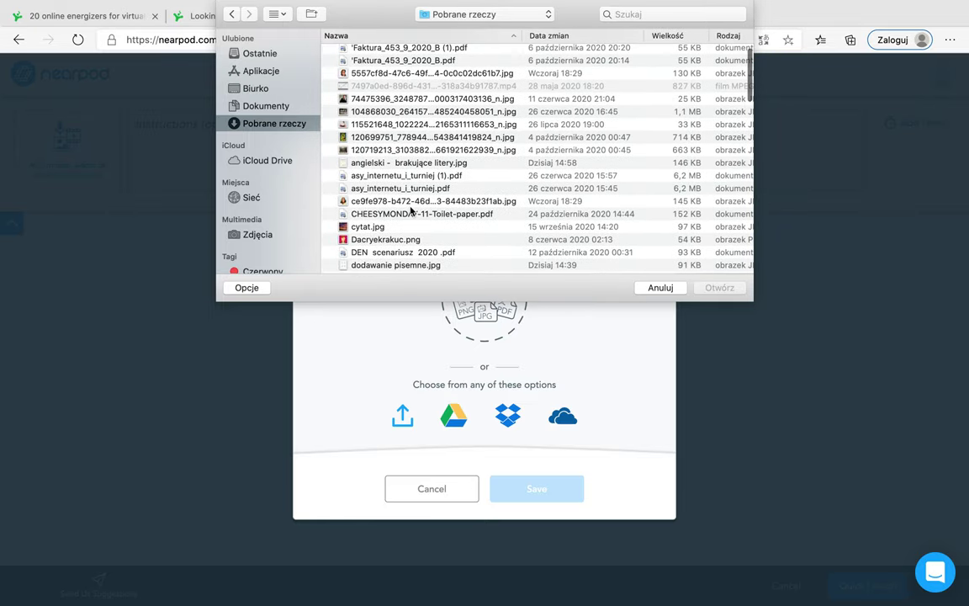
{"action": "scroll", "coordinate": [411, 211], "scroll_direction": "down", "scroll_amount": 8}
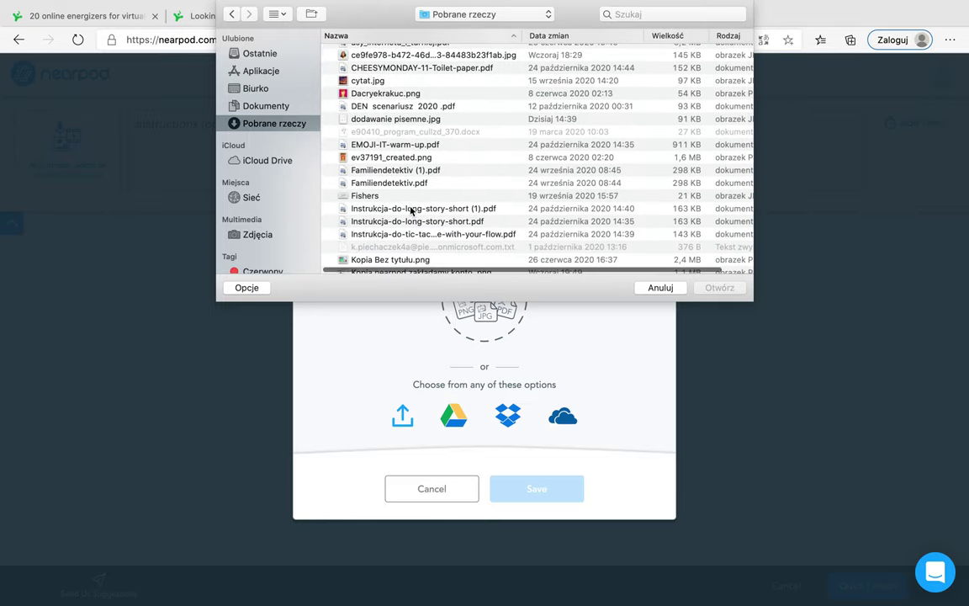
{"action": "scroll", "coordinate": [411, 211], "scroll_direction": "down", "scroll_amount": 4}
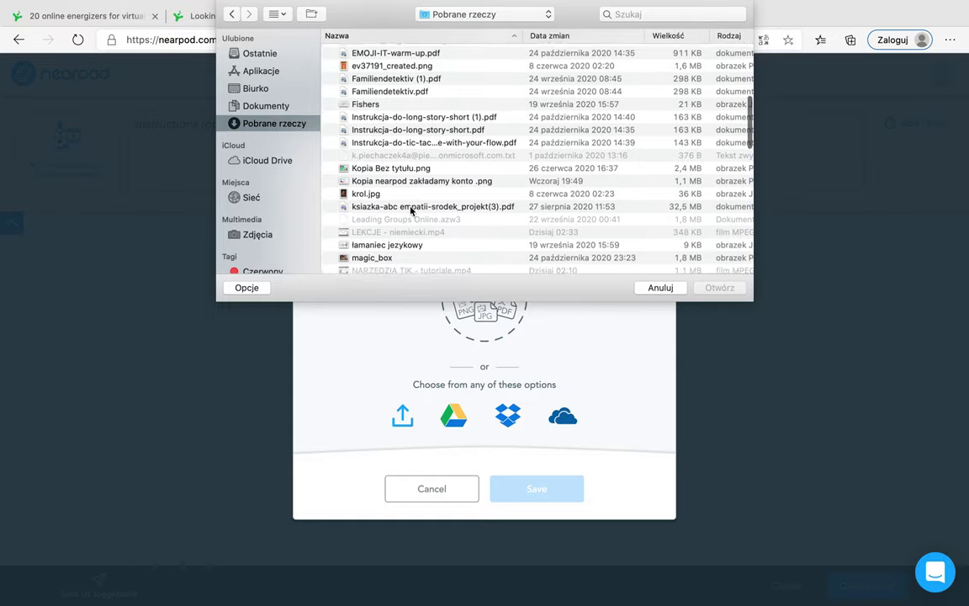
{"action": "scroll", "coordinate": [411, 210], "scroll_direction": "down", "scroll_amount": 5}
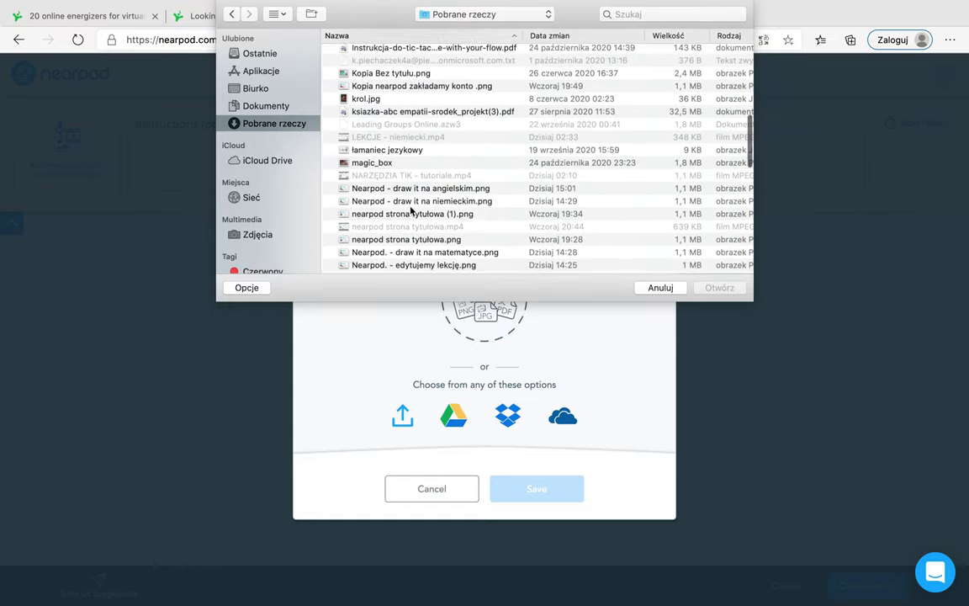
{"action": "scroll", "coordinate": [412, 210], "scroll_direction": "down", "scroll_amount": 4}
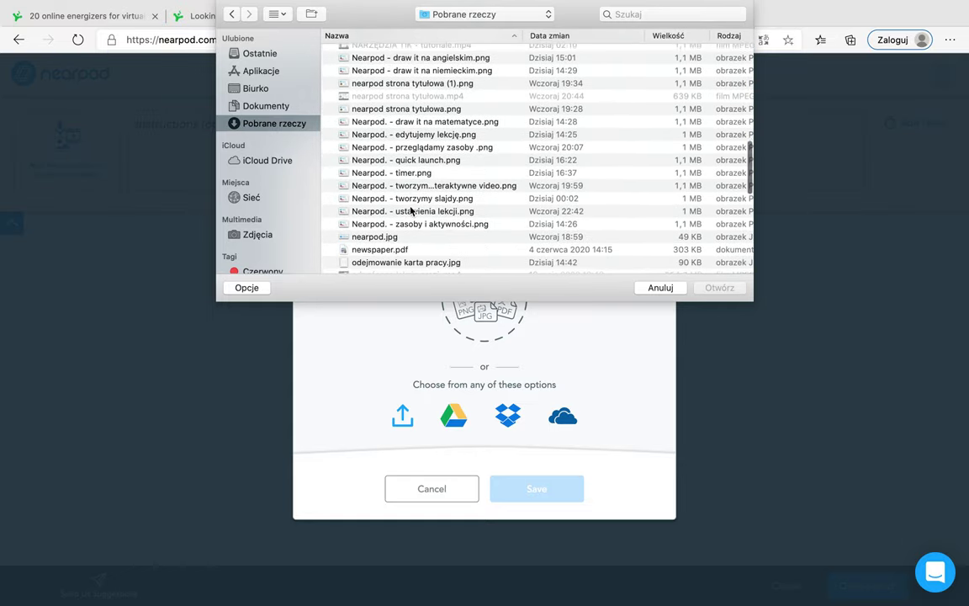
{"action": "scroll", "coordinate": [411, 211], "scroll_direction": "down", "scroll_amount": 5}
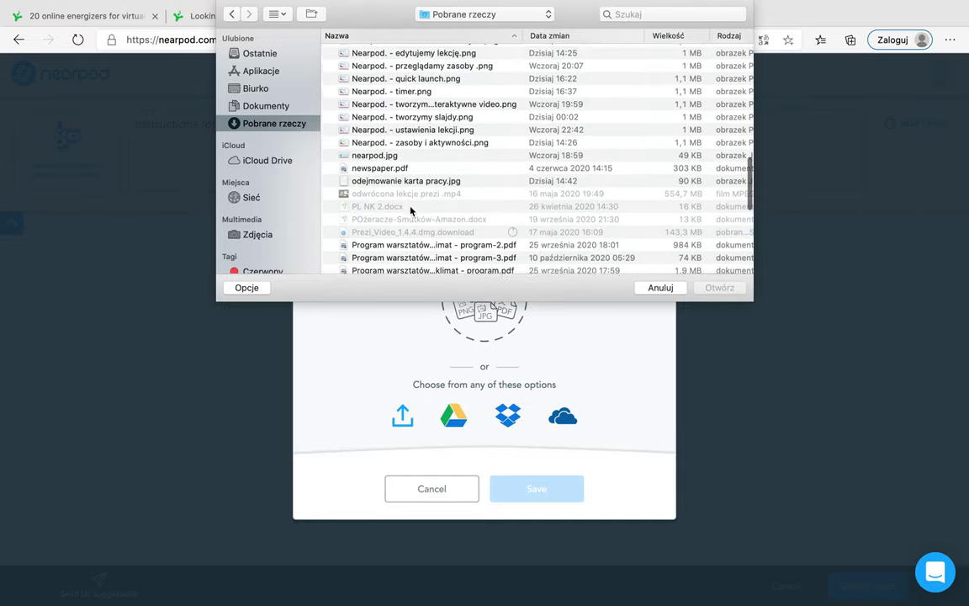
{"action": "scroll", "coordinate": [412, 211], "scroll_direction": "down", "scroll_amount": 3}
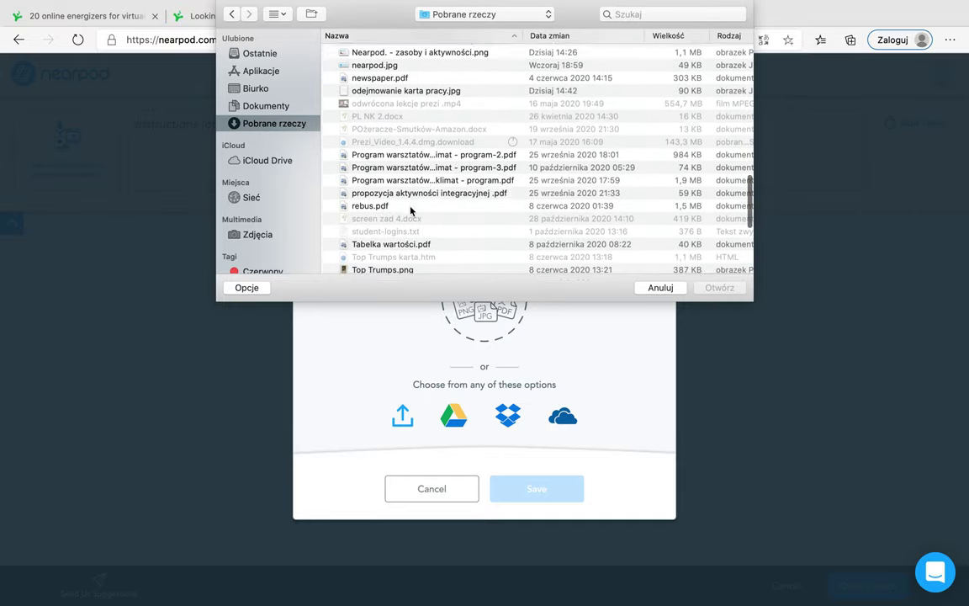
{"action": "scroll", "coordinate": [411, 212], "scroll_direction": "down", "scroll_amount": 6}
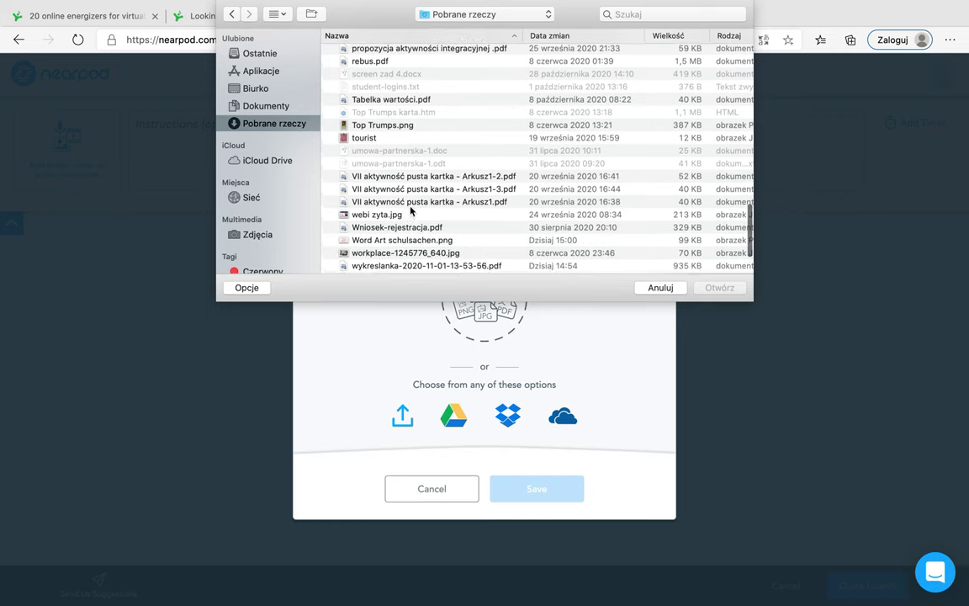
{"action": "scroll", "coordinate": [412, 211], "scroll_direction": "down", "scroll_amount": 2}
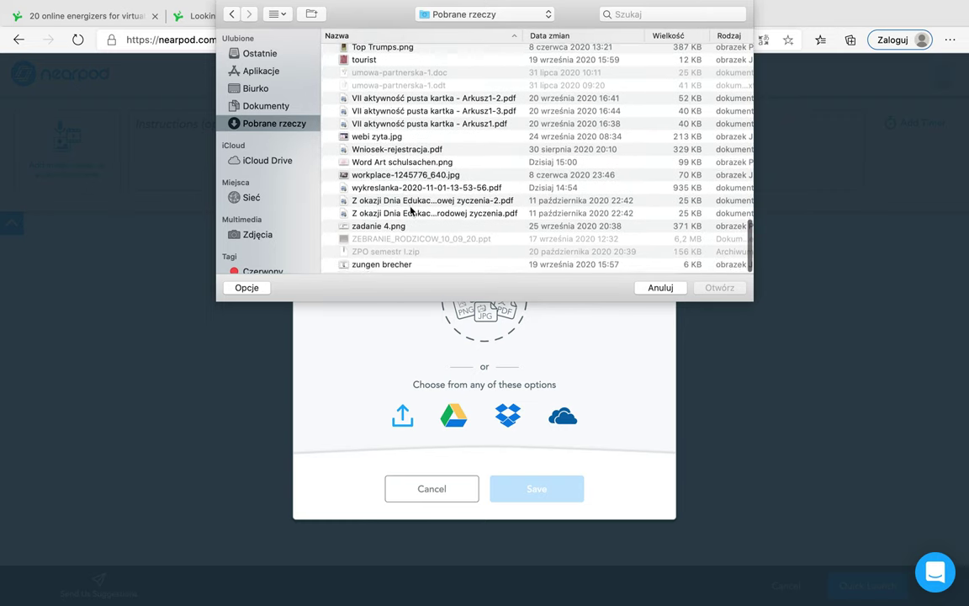
{"action": "scroll", "coordinate": [411, 211], "scroll_direction": "up", "scroll_amount": 2}
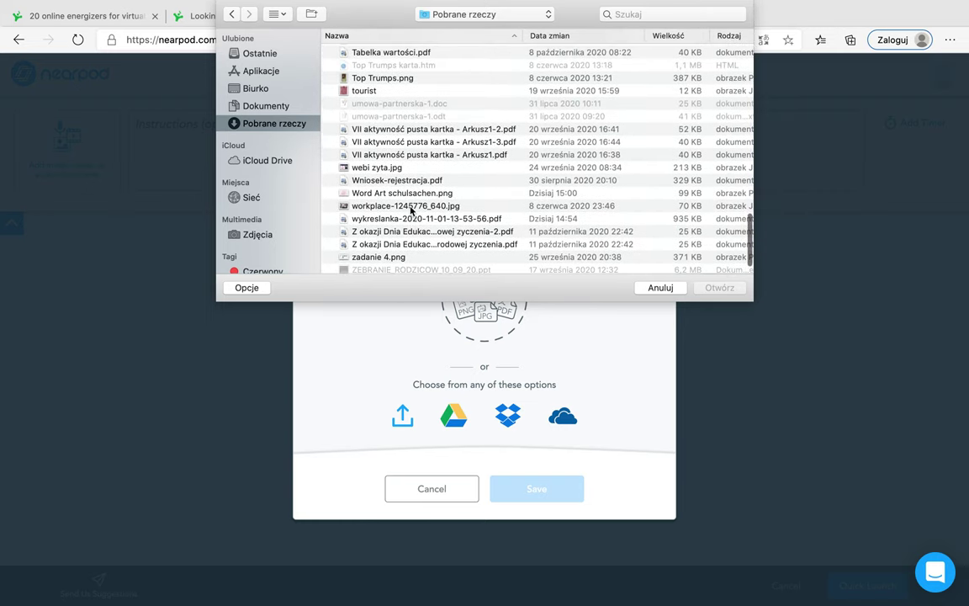
{"action": "scroll", "coordinate": [411, 211], "scroll_direction": "up", "scroll_amount": 5}
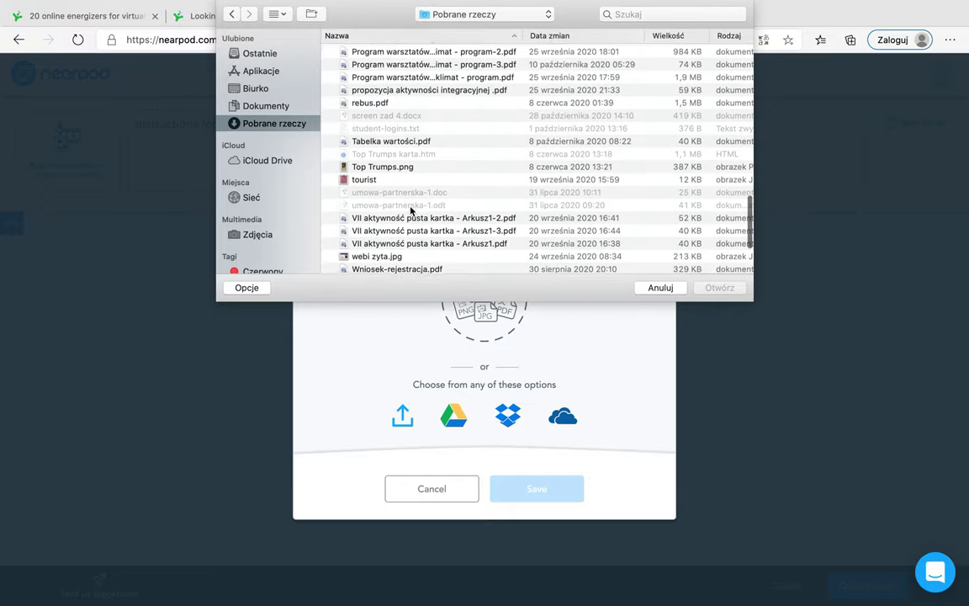
{"action": "scroll", "coordinate": [412, 211], "scroll_direction": "up", "scroll_amount": 5}
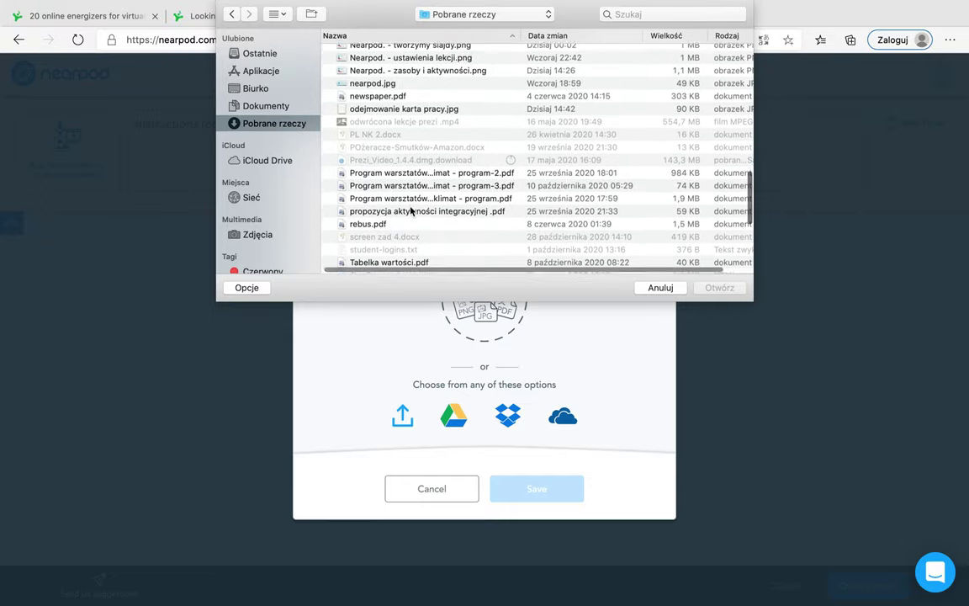
{"action": "scroll", "coordinate": [412, 211], "scroll_direction": "up", "scroll_amount": 5}
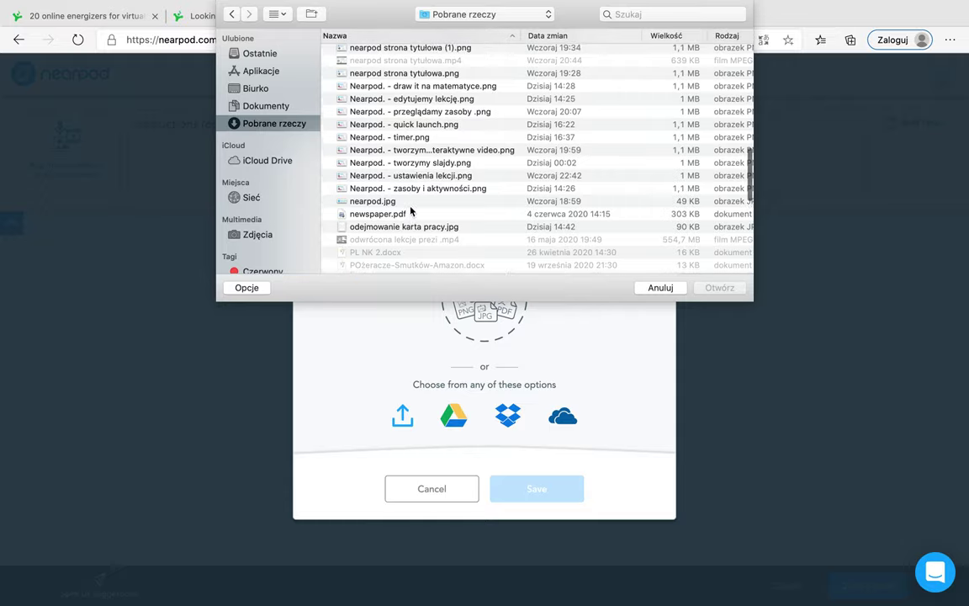
{"action": "scroll", "coordinate": [411, 211], "scroll_direction": "up", "scroll_amount": 5}
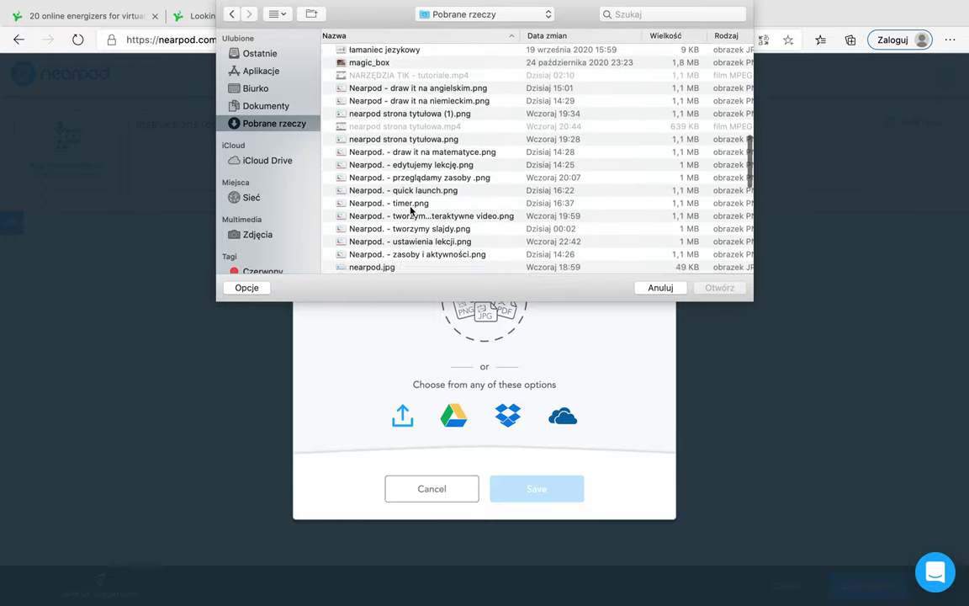
{"action": "scroll", "coordinate": [412, 211], "scroll_direction": "up", "scroll_amount": 6}
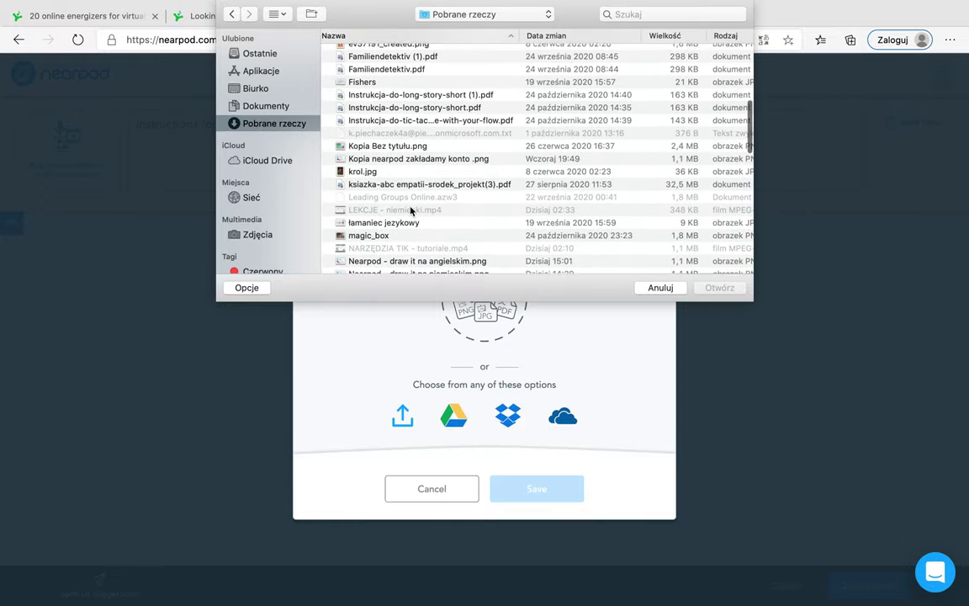
{"action": "scroll", "coordinate": [411, 211], "scroll_direction": "up", "scroll_amount": 3}
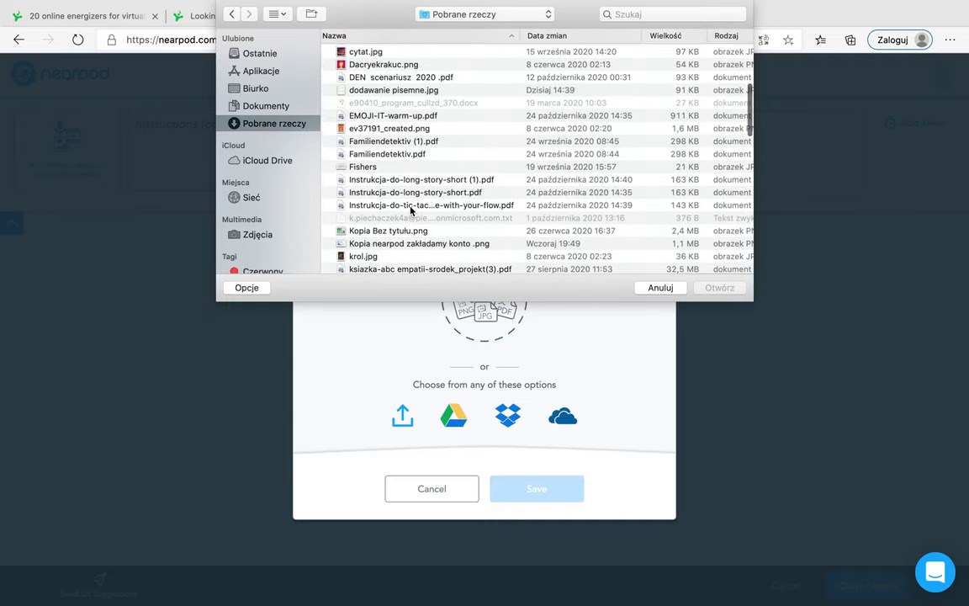
{"action": "scroll", "coordinate": [412, 211], "scroll_direction": "up", "scroll_amount": 3}
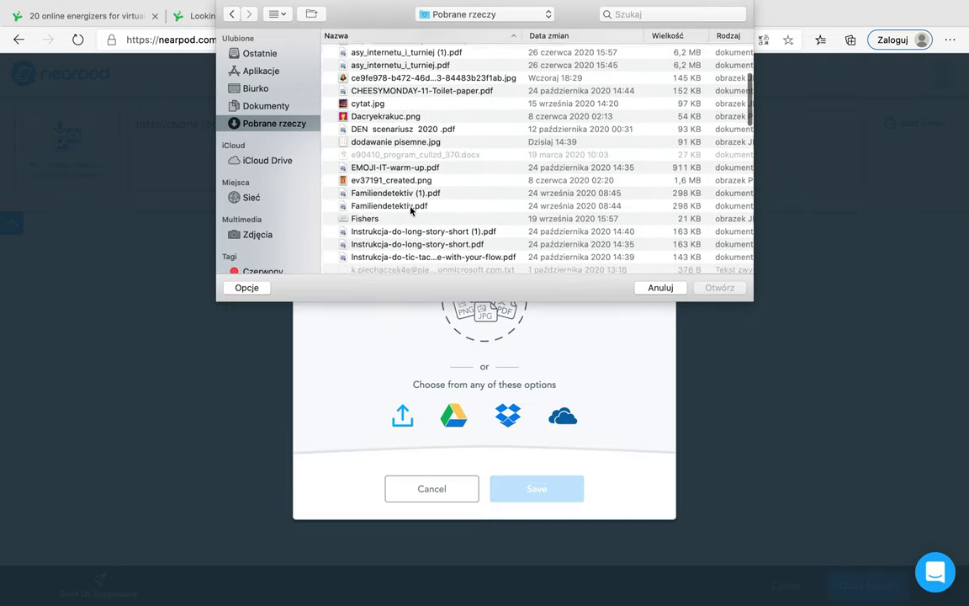
{"action": "scroll", "coordinate": [412, 212], "scroll_direction": "up", "scroll_amount": 3}
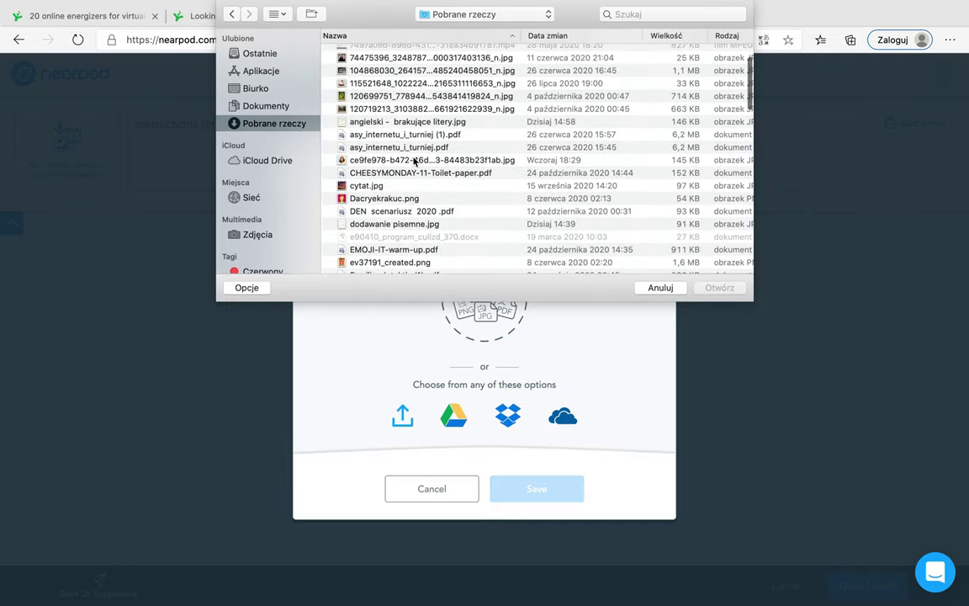
{"action": "double_click", "coordinate": [419, 122]}
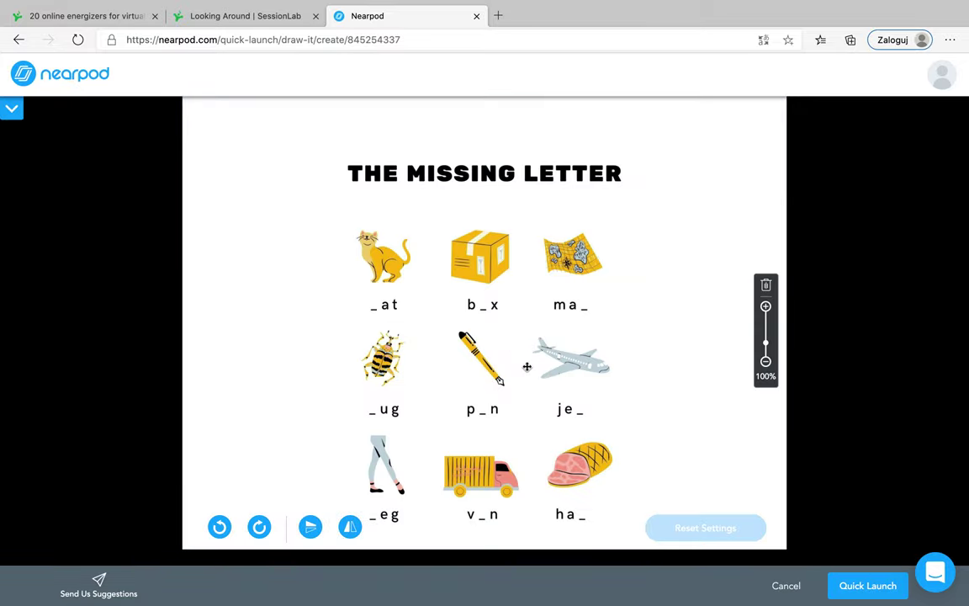
{"action": "left_click_drag", "start_coordinate": [481, 448], "coordinate": [504, 391]}
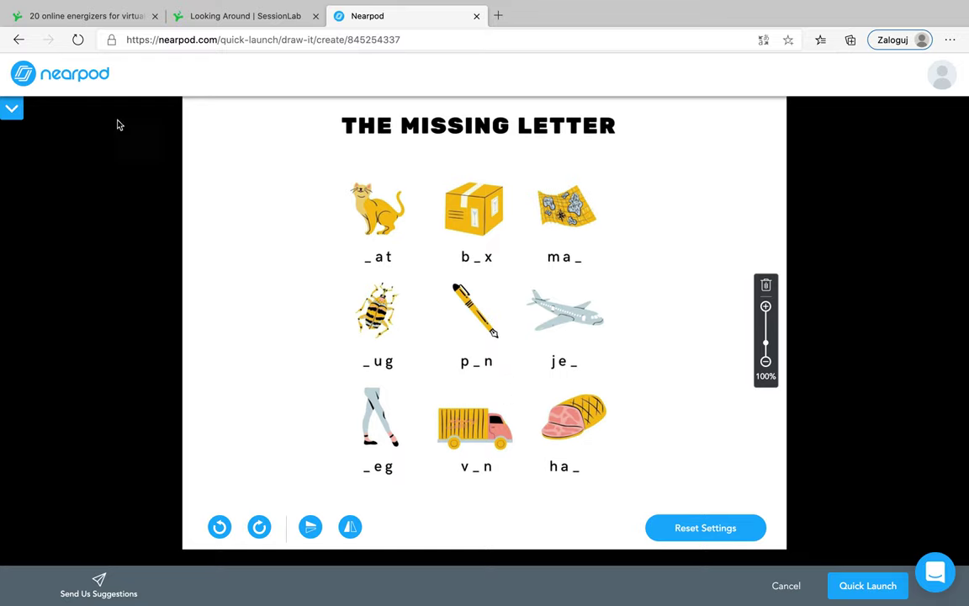
Expand the activity's instructions area and enter the instruction "Wstaw brakujące literki".
{"action": "left_click", "coordinate": [19, 112]}
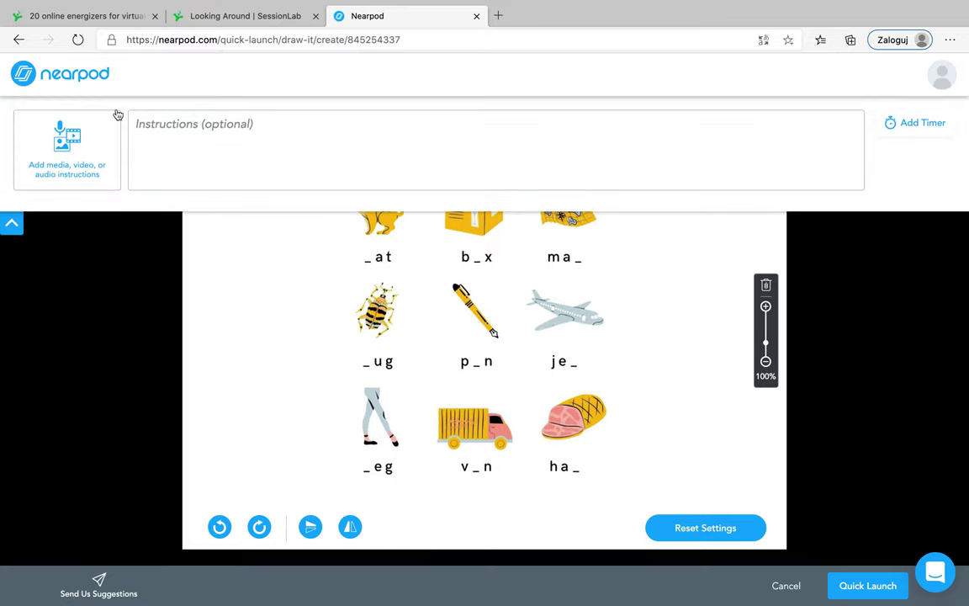
{"action": "left_click", "coordinate": [157, 124]}
{"action": "type", "text": "Uz"}
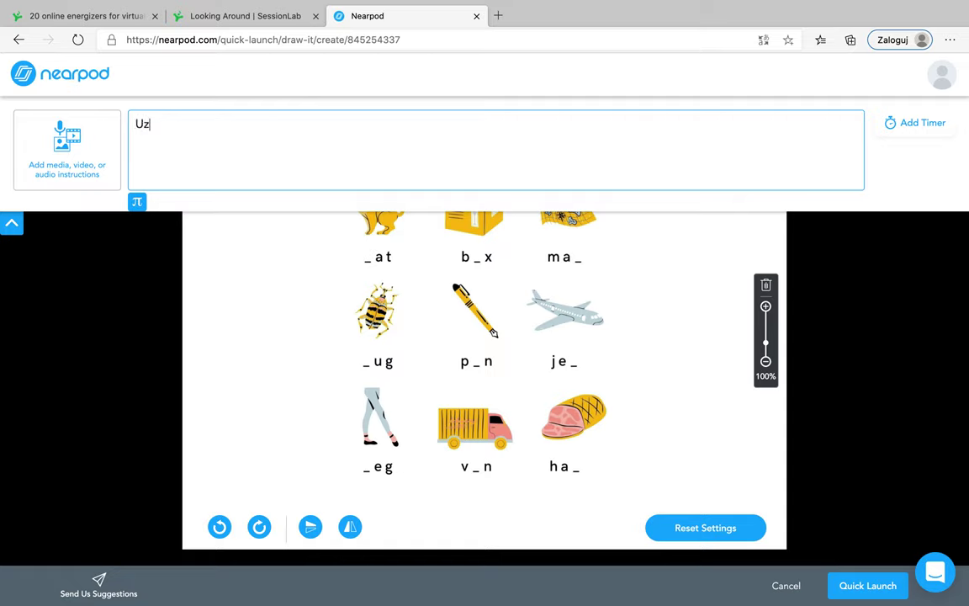
{"action": "type", "text": "u"}
{"action": "key", "text": "BackSpace"}
{"action": "key", "text": "BackSpace"}
{"action": "key", "text": "BackSpace"}
{"action": "type", "text": "Wstaw brakujące literki"}
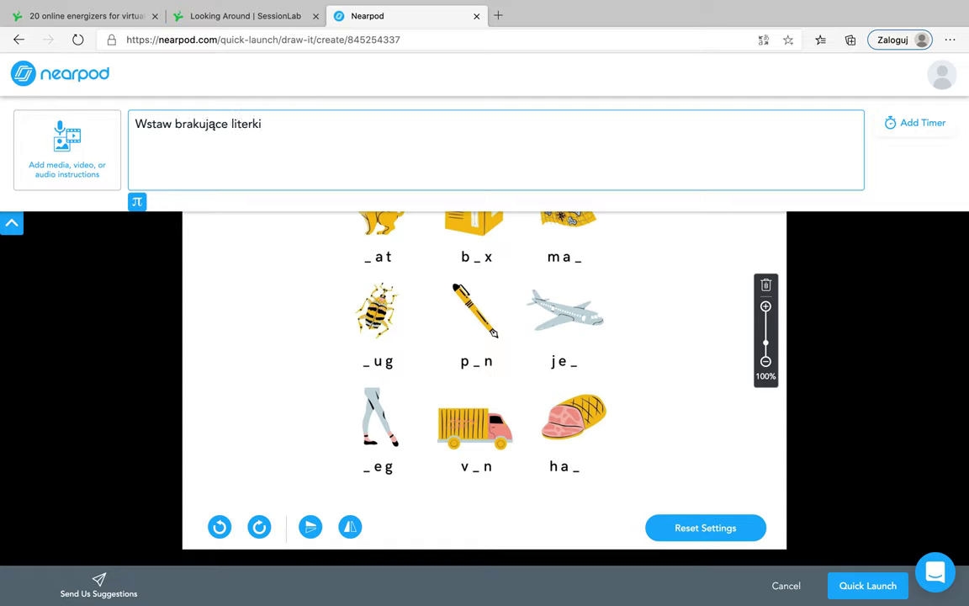
Add a 2-minute activity timer and collapse the instructions area to show the whole worksheet.
{"action": "left_click", "coordinate": [925, 128]}
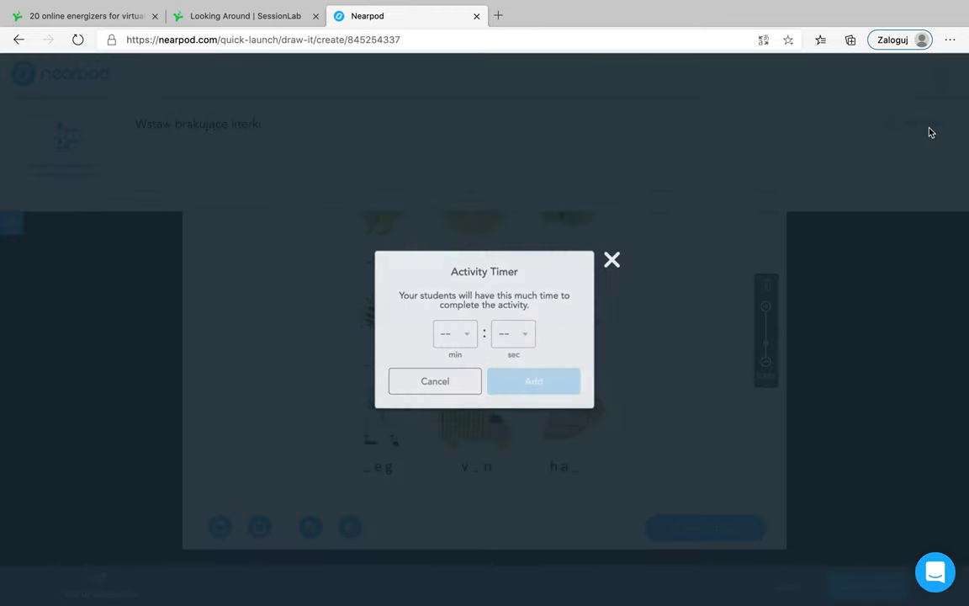
{"action": "left_click", "coordinate": [463, 339]}
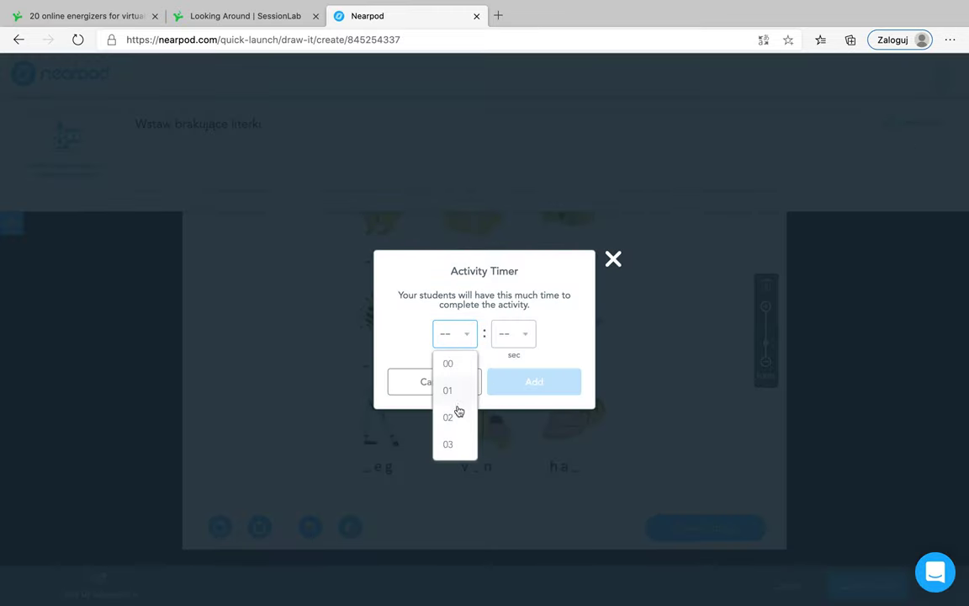
{"action": "left_click", "coordinate": [454, 421]}
{"action": "left_click", "coordinate": [537, 379]}
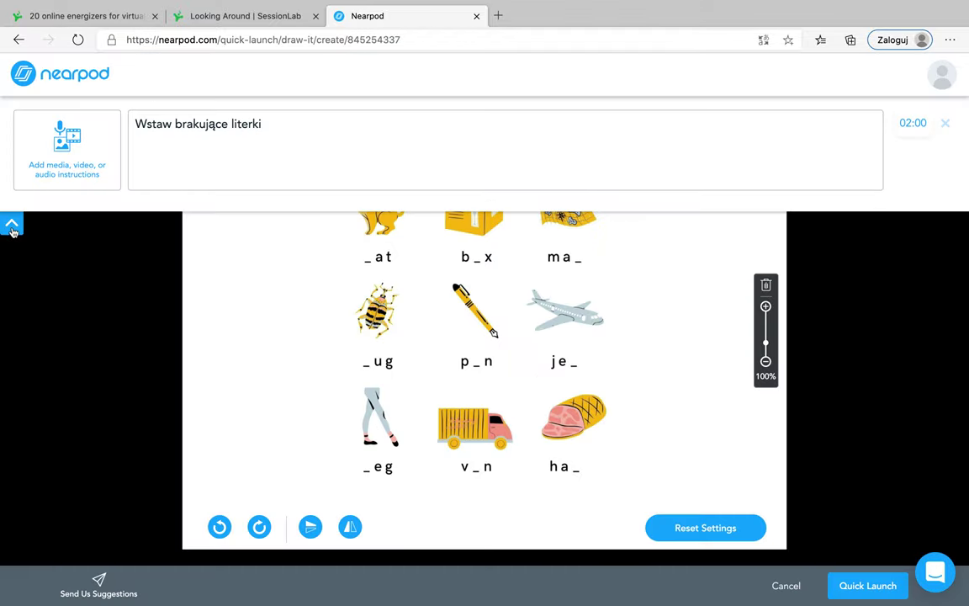
{"action": "left_click", "coordinate": [11, 226]}
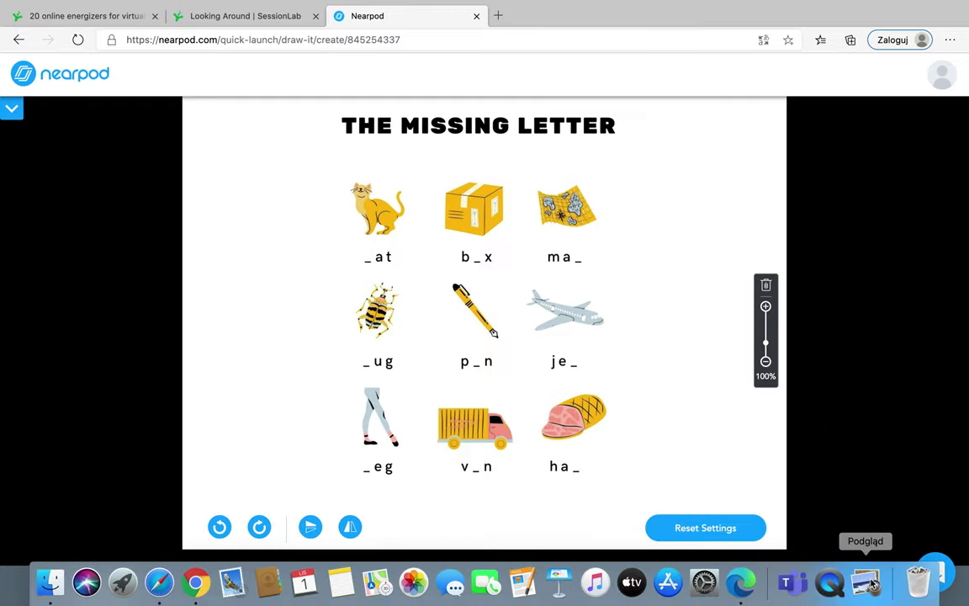
Launch the Draw It activity as a live session, copy its student join link and close the sharing dialog.
{"action": "left_click", "coordinate": [890, 586]}
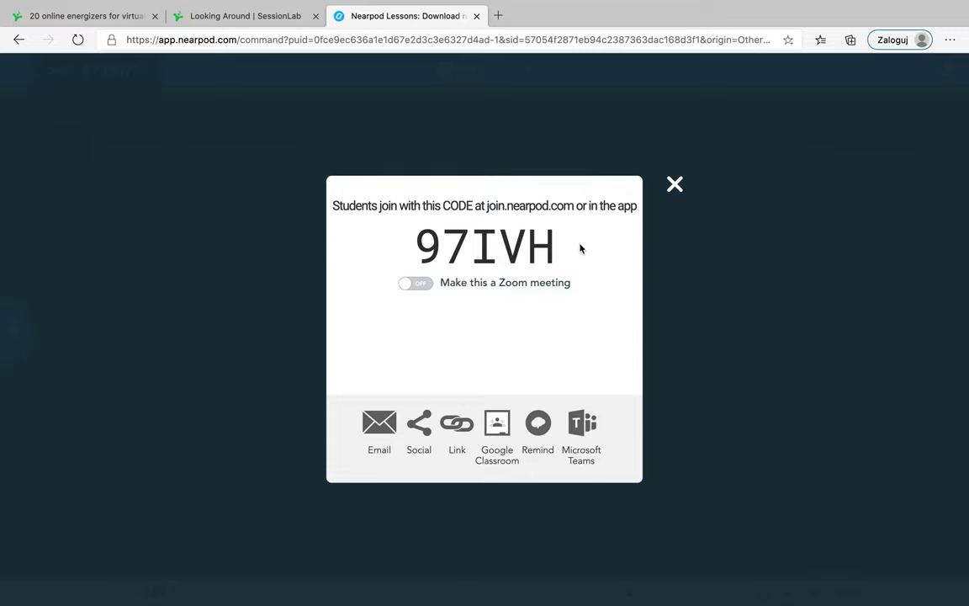
{"action": "left_click", "coordinate": [458, 426]}
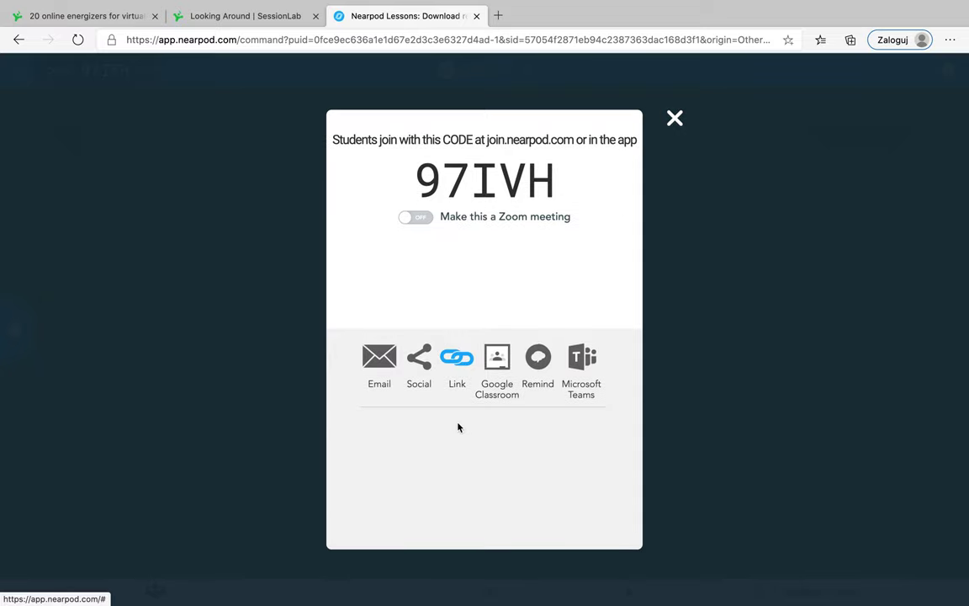
{"action": "left_click", "coordinate": [561, 489]}
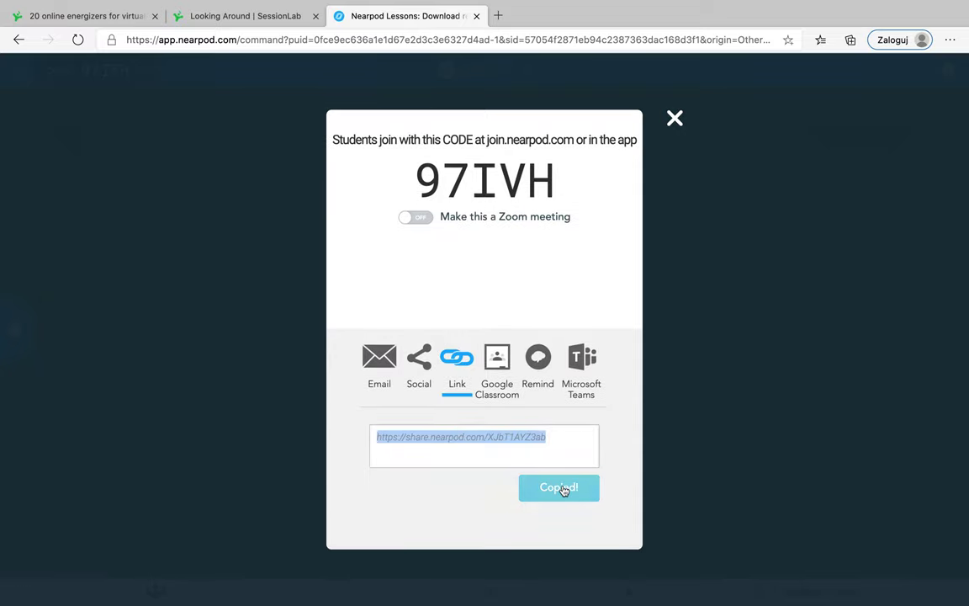
{"action": "left_click", "coordinate": [674, 122]}
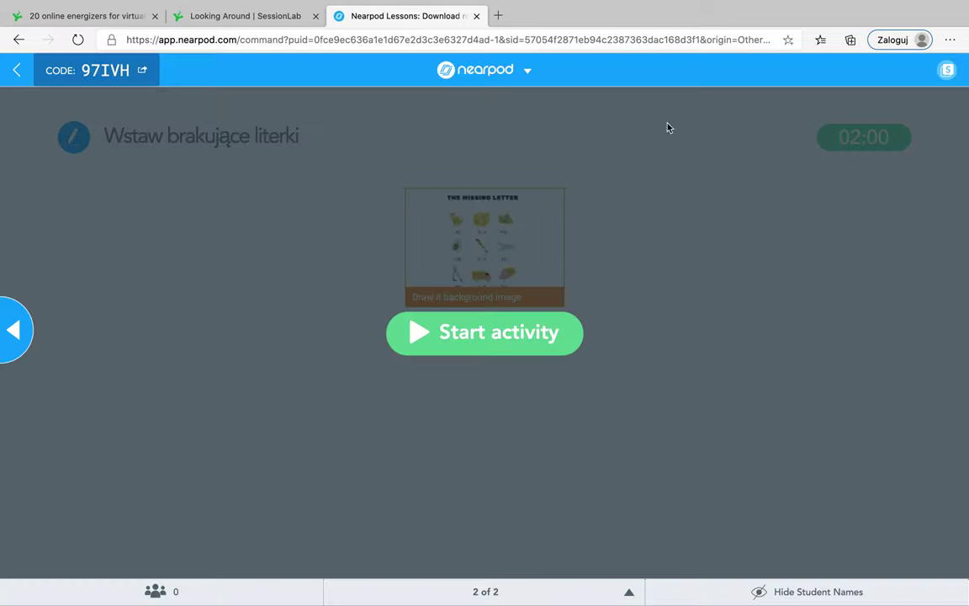
Switch to Google Chrome and open the copied student join link in place of the ended session.
{"action": "mouse_move", "coordinate": [195, 589]}
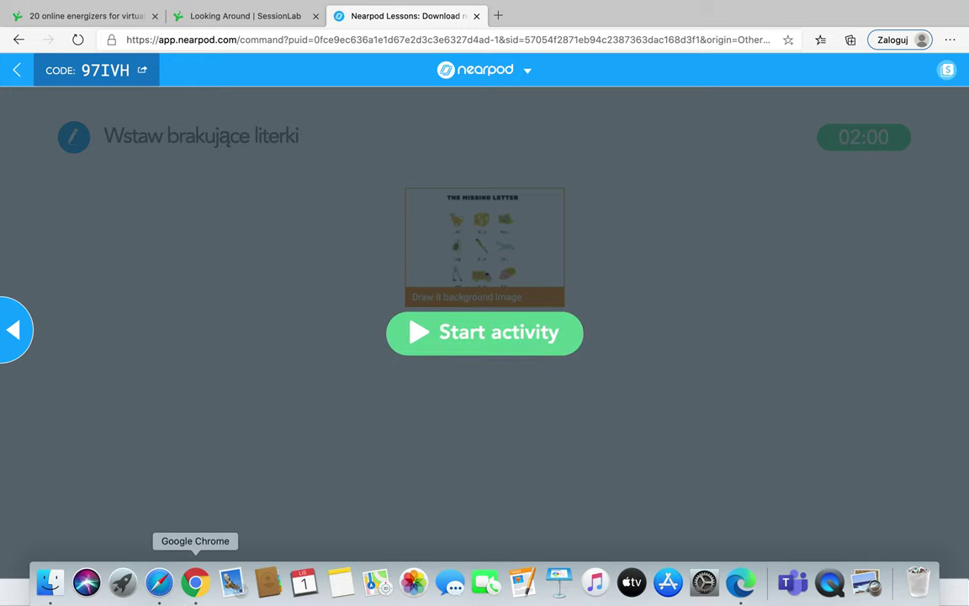
{"action": "left_click", "coordinate": [195, 590]}
{"action": "left_click", "coordinate": [324, 44]}
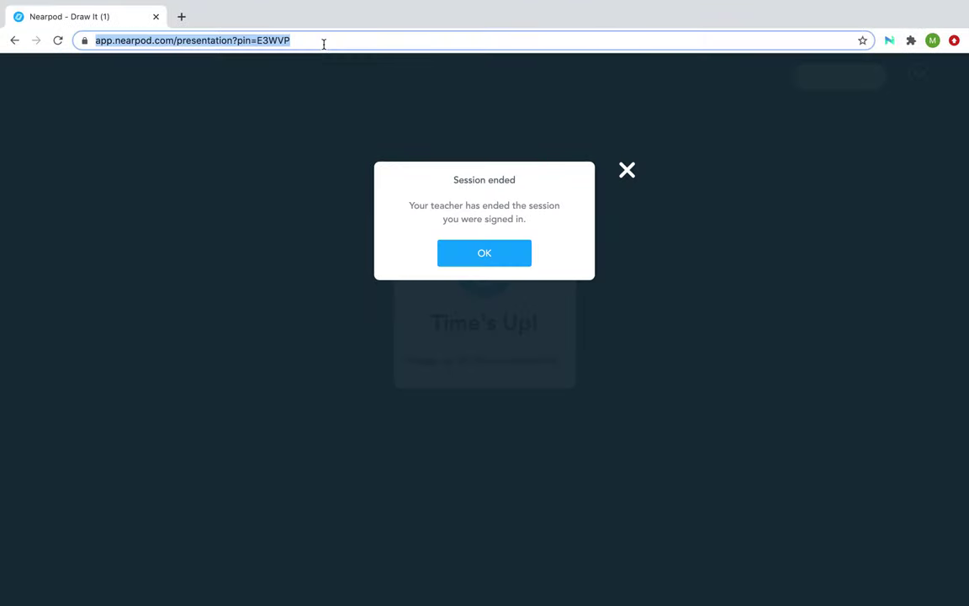
{"action": "key", "text": "super+v"}
{"action": "key", "text": "Return"}
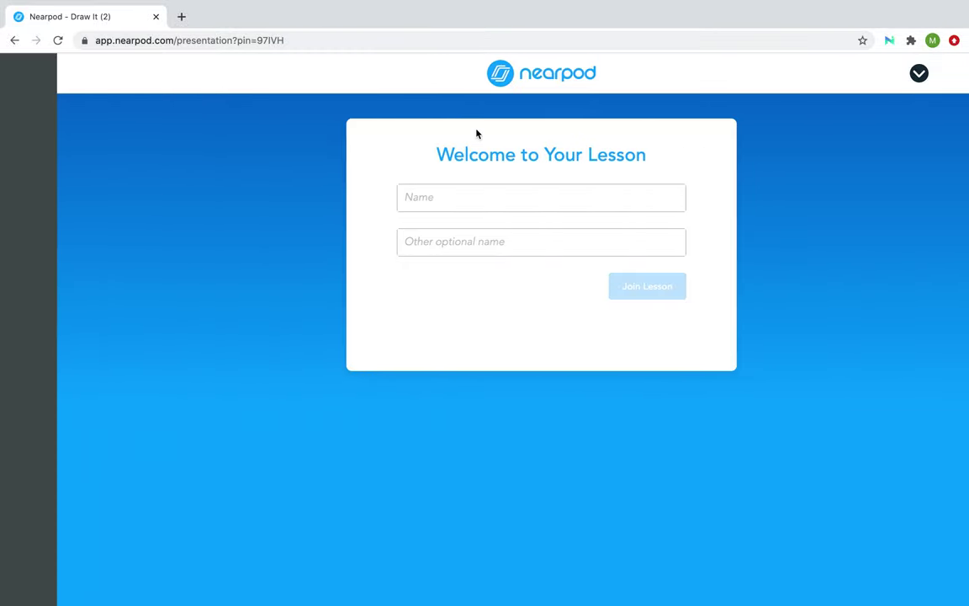
Enter the student's name on the lesson welcome form and join the lesson.
{"action": "left_click", "coordinate": [489, 197]}
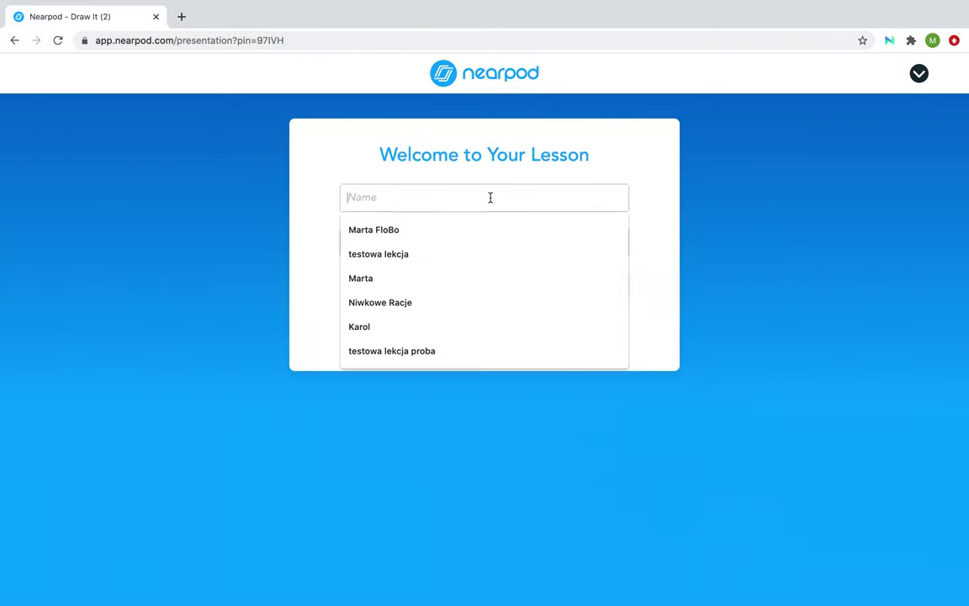
{"action": "type", "text": "Marta"}
{"action": "left_click", "coordinate": [611, 284]}
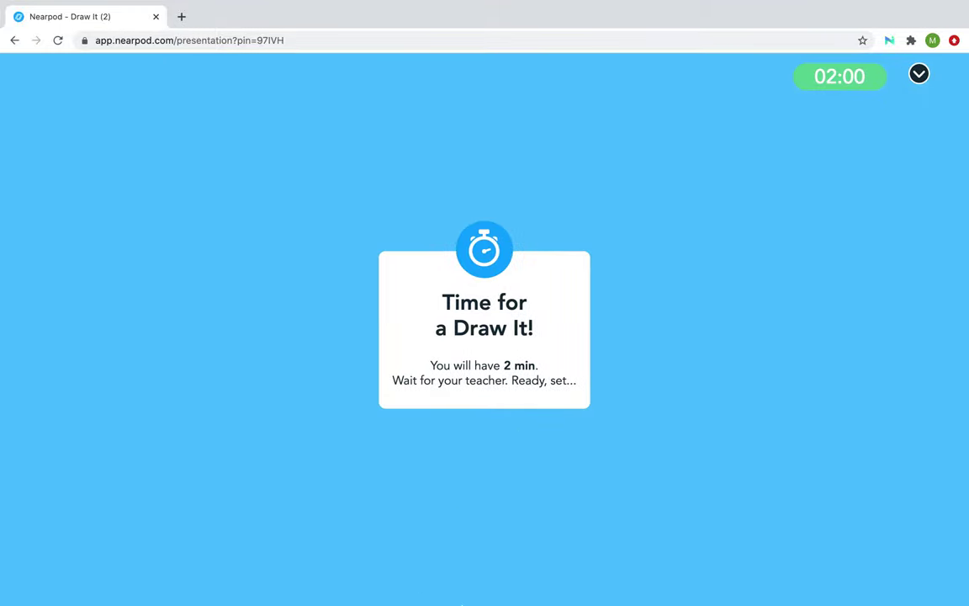
Switch to the teacher session in Microsoft Edge, start the activity and return to the student view in Google Chrome.
{"action": "left_click", "coordinate": [742, 582]}
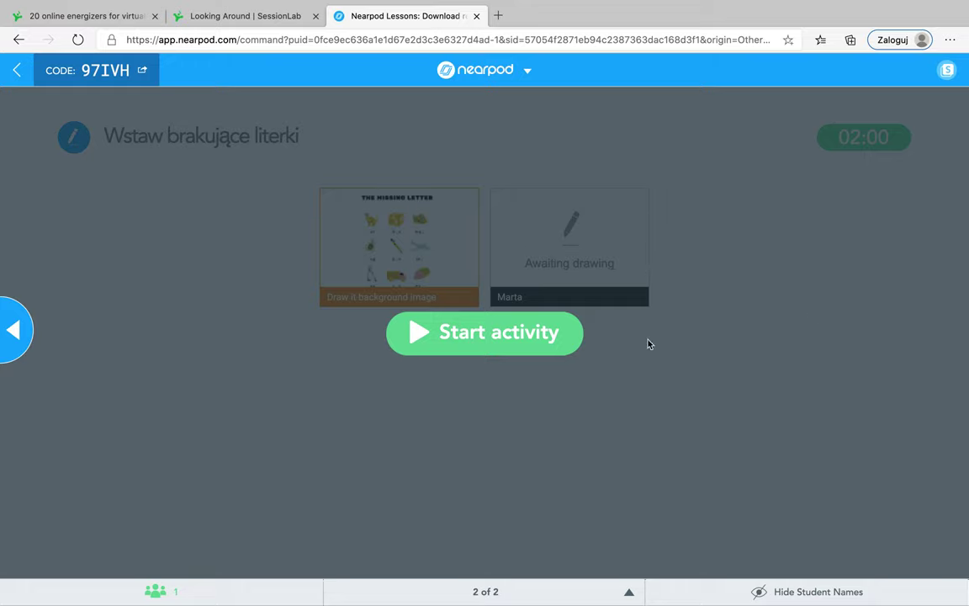
{"action": "left_click", "coordinate": [515, 338]}
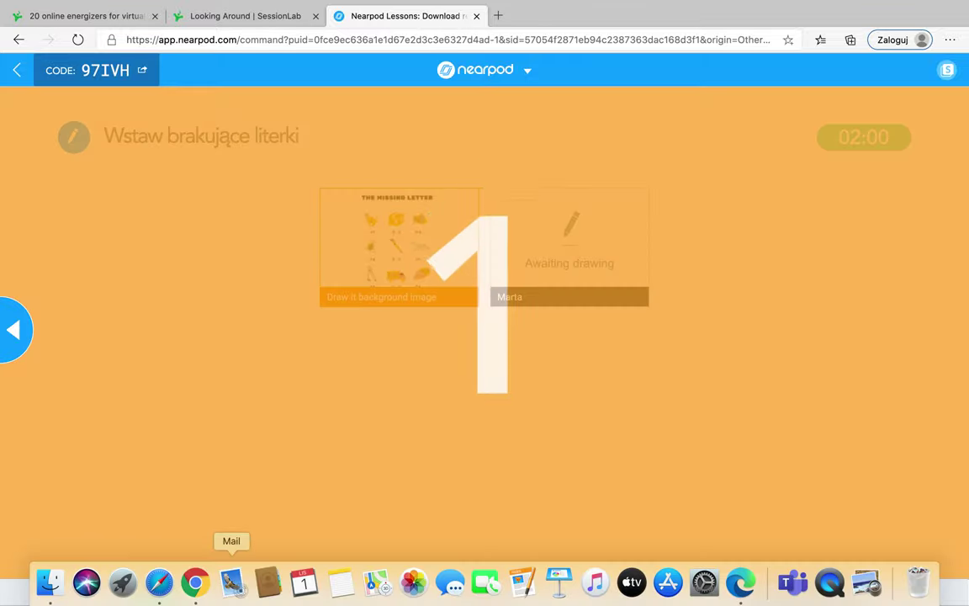
{"action": "left_click", "coordinate": [193, 579]}
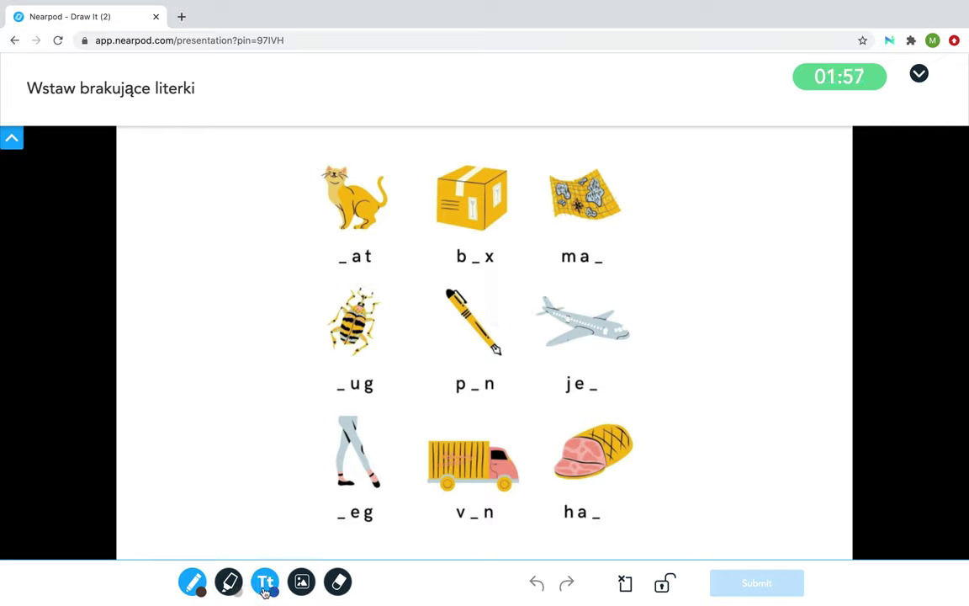
Set the pen colour to green and draw the missing letter C in the blank before "at" under the cat.
{"action": "left_click", "coordinate": [193, 582]}
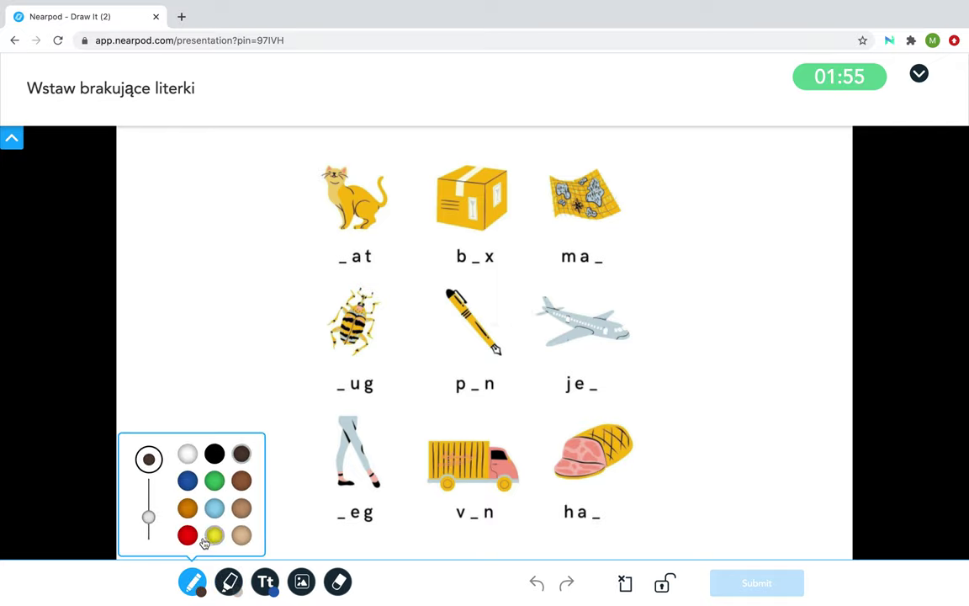
{"action": "left_click", "coordinate": [215, 482]}
{"action": "mouse_move", "coordinate": [345, 255]}
{"action": "left_mouse_down"}
{"action": "mouse_move", "coordinate": [340, 245]}
{"action": "mouse_move", "coordinate": [346, 263]}
{"action": "left_mouse_up"}
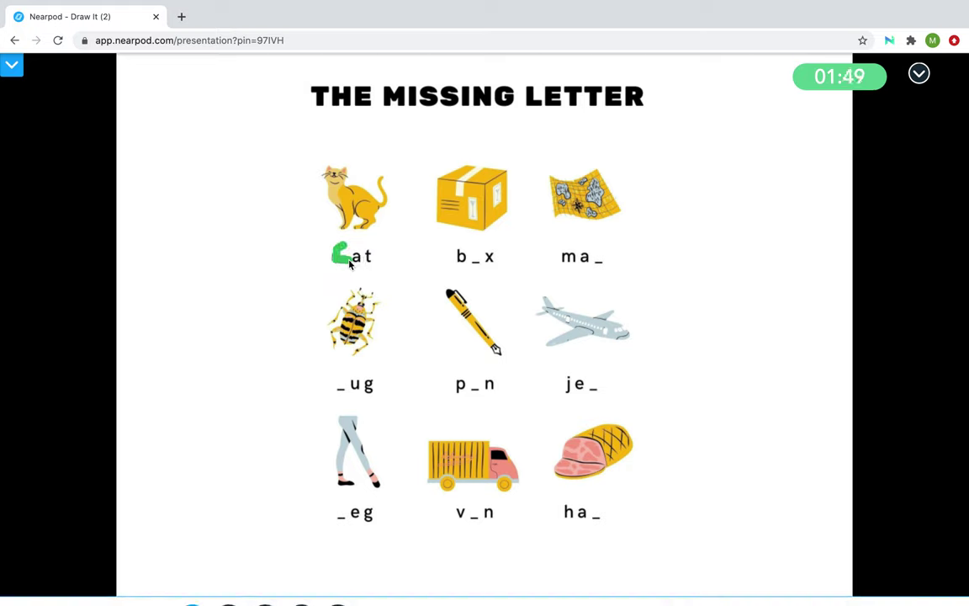